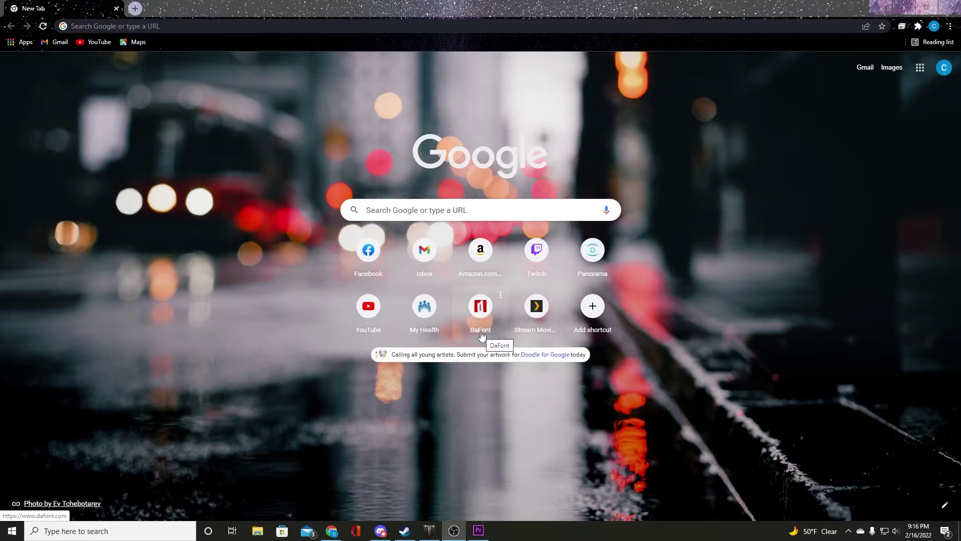
Open the DaFont site, browse its Script > Calligraphy fonts and open the Muthiara font's page.
click(484, 318)
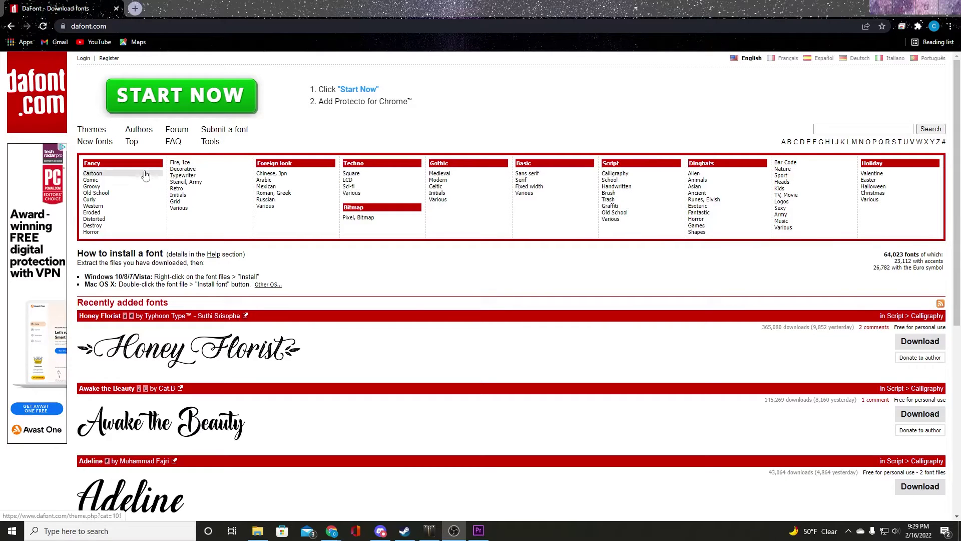
click(616, 177)
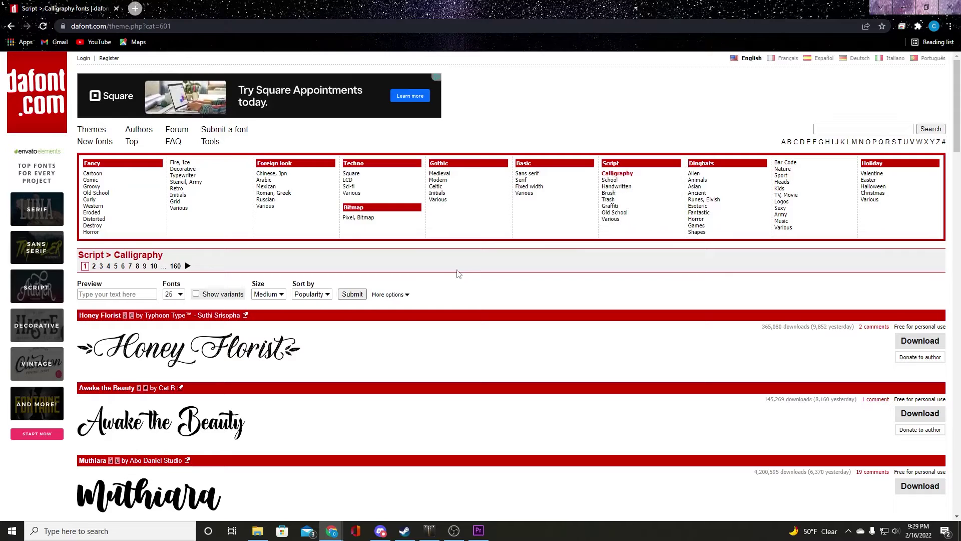
scroll(500, 245, down, 2)
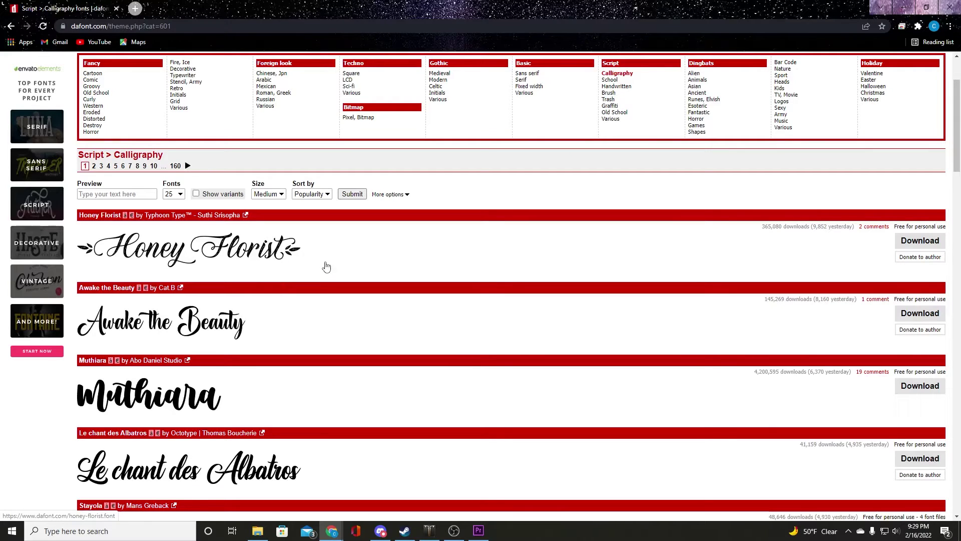
scroll(300, 258, down, 1)
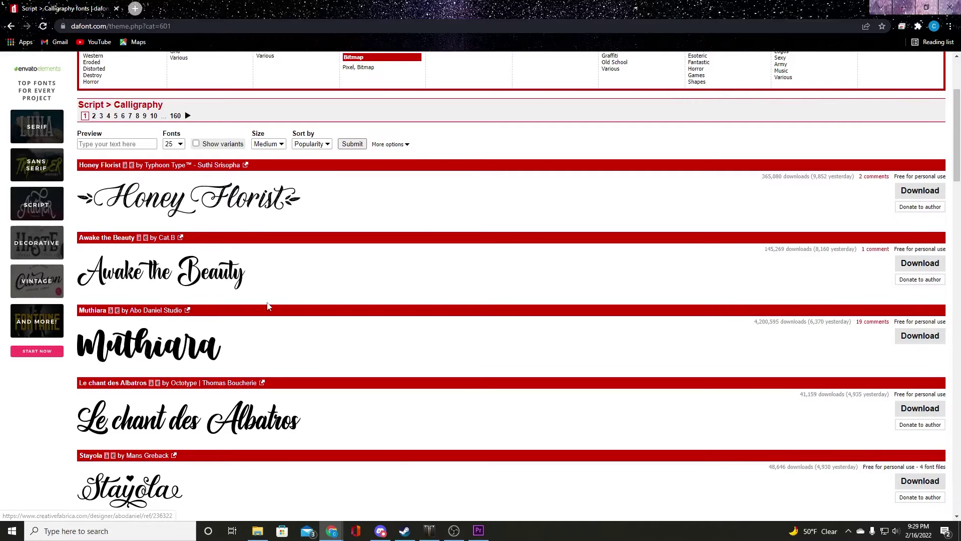
scroll(268, 307, down, 1)
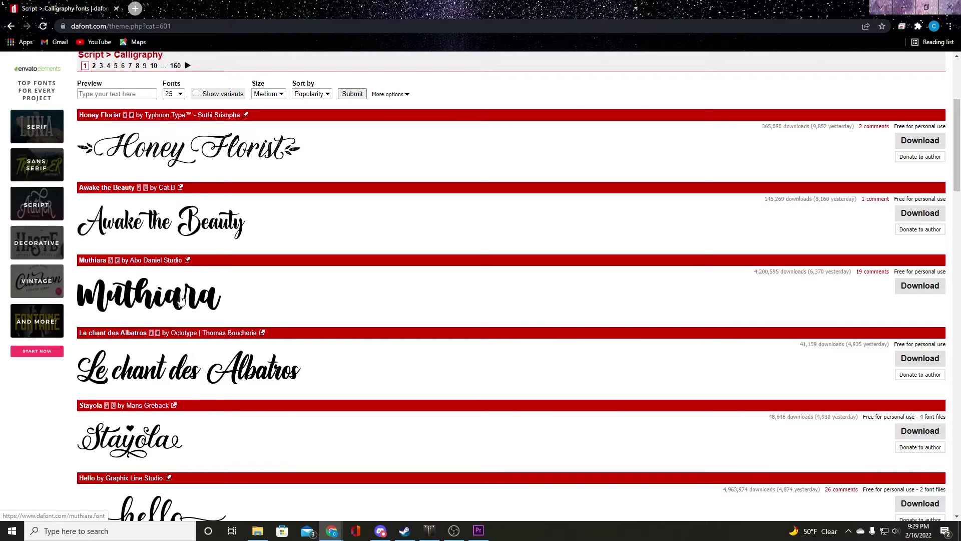
click(189, 314)
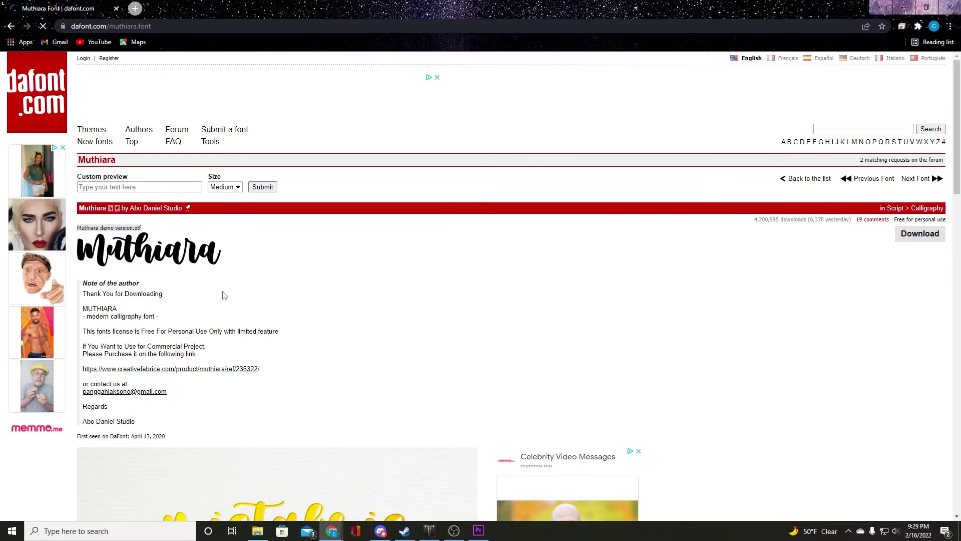
Examine the Muthiara font's sample artwork and its letter, number and symbol charts.
scroll(223, 296, down, 6)
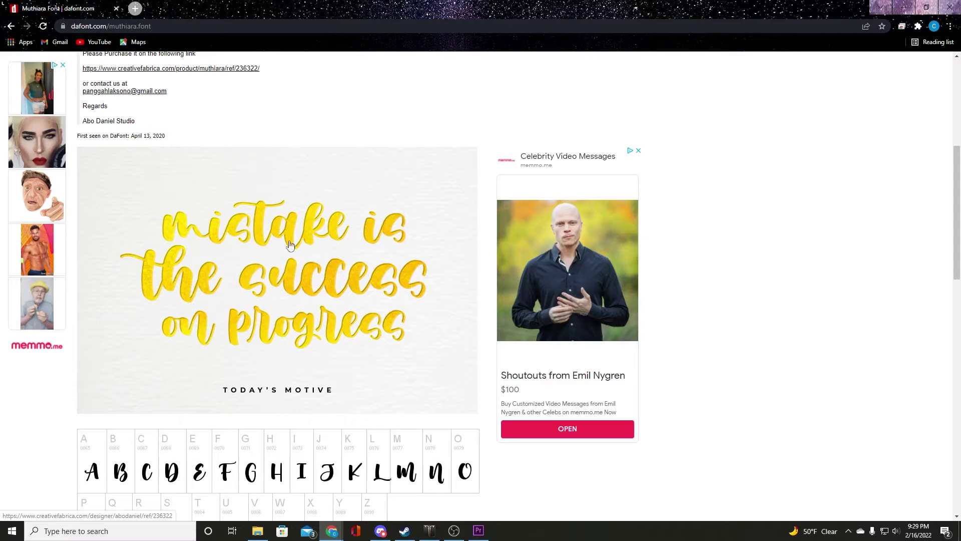
scroll(379, 261, down, 2)
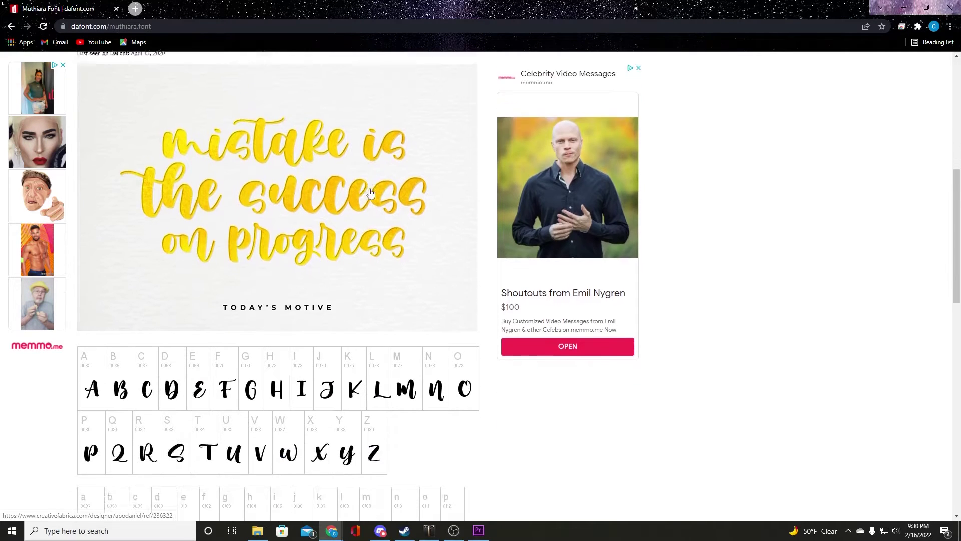
scroll(370, 192, down, 2)
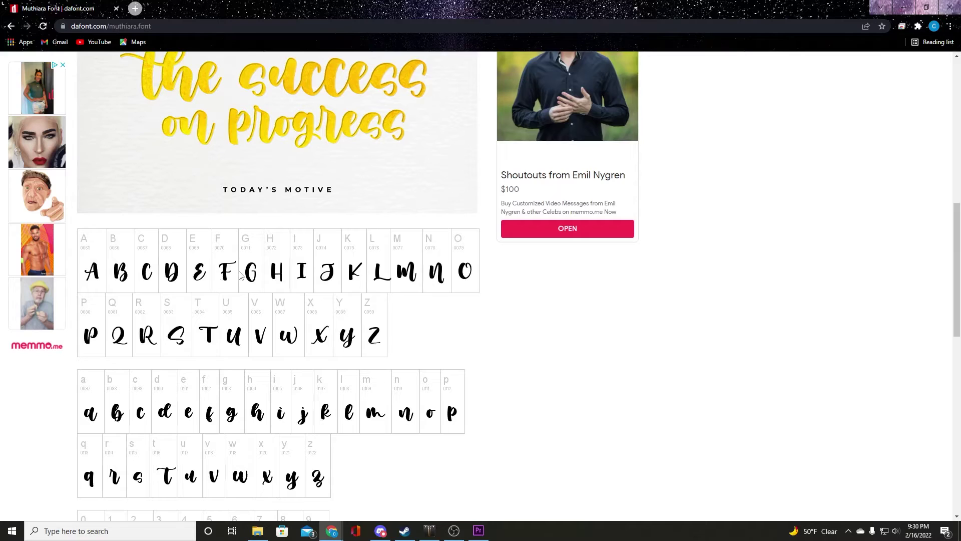
scroll(235, 278, down, 4)
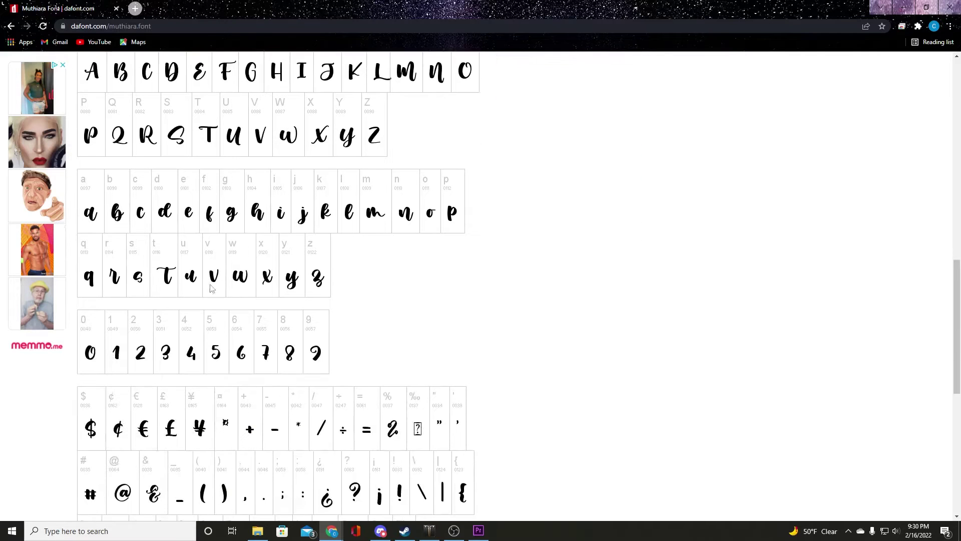
scroll(326, 389, down, 2)
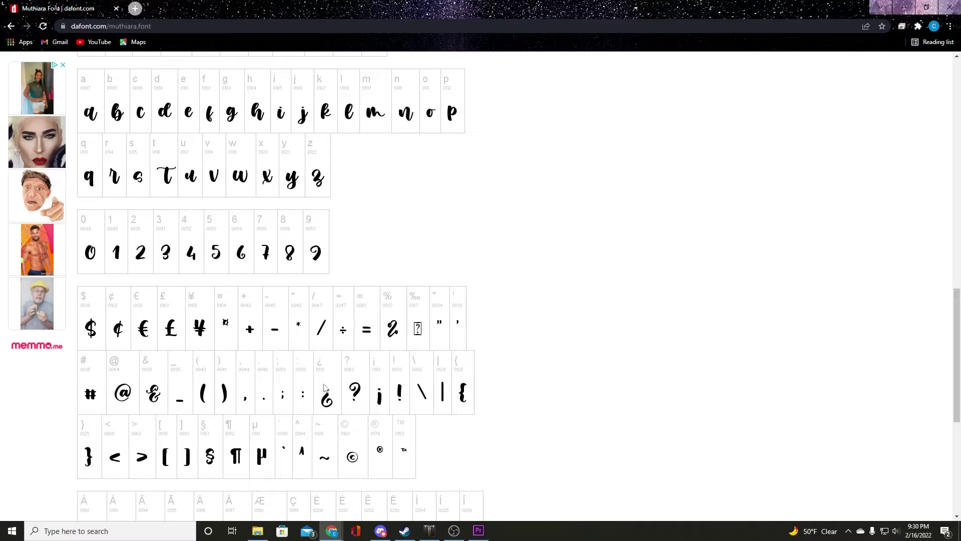
scroll(337, 349, up, 6)
scroll(336, 349, up, 5)
scroll(336, 352, up, 5)
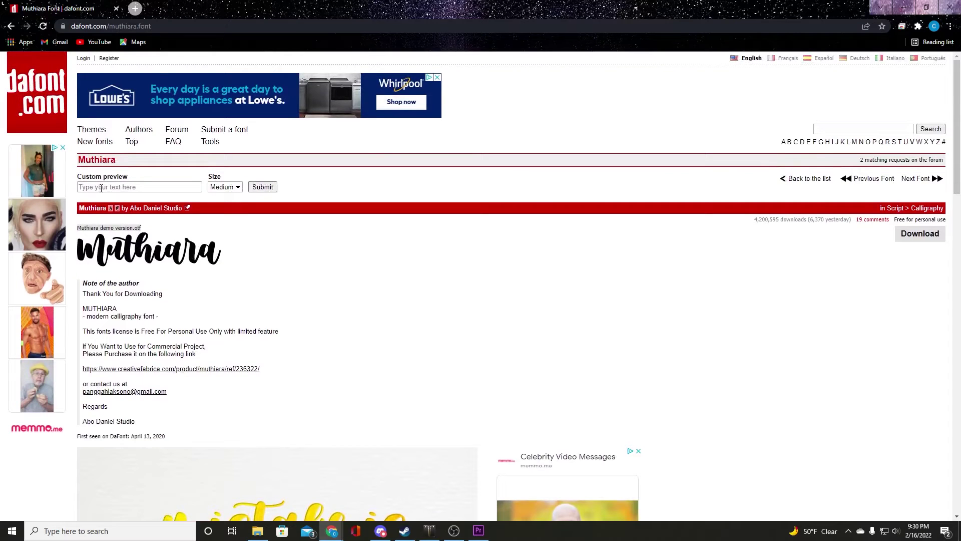
Preview the text "Tulips Treasures" in the Muthiara font.
click(114, 188)
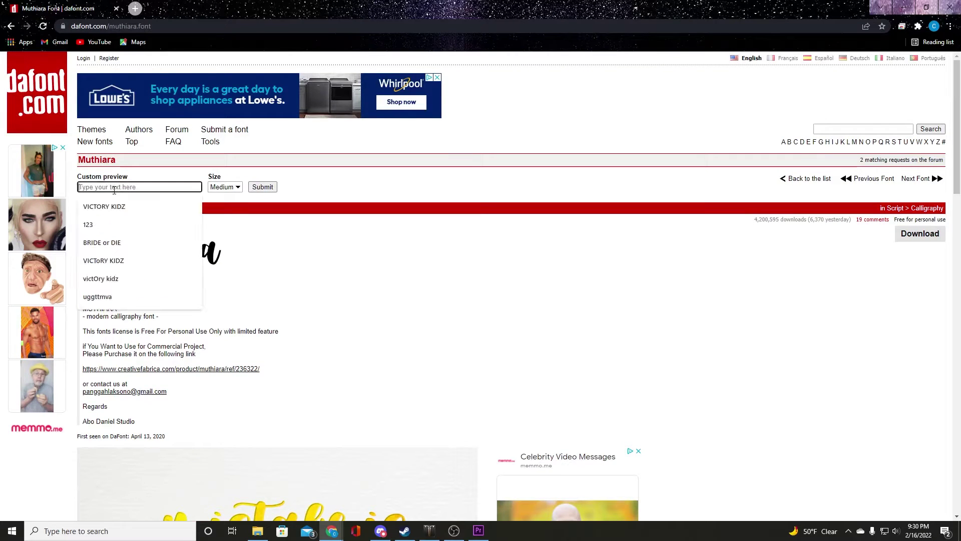
text(Tulips Treasures)
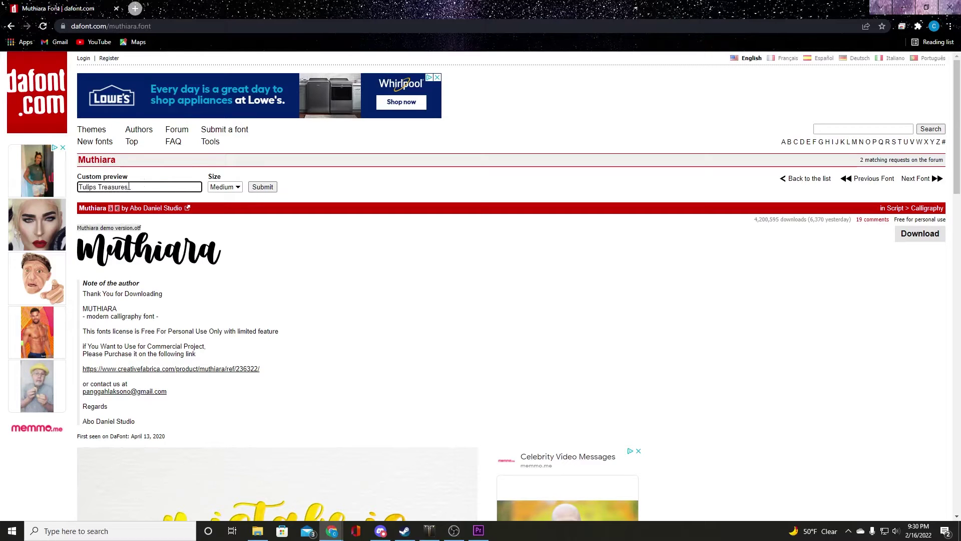
click(258, 189)
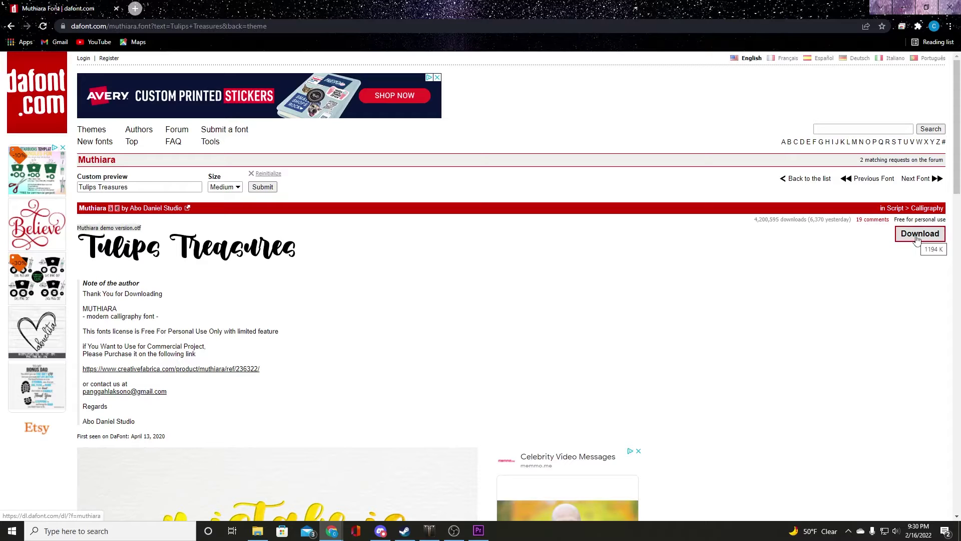
Download the Muthiara font and open the downloaded zip archive.
click(918, 239)
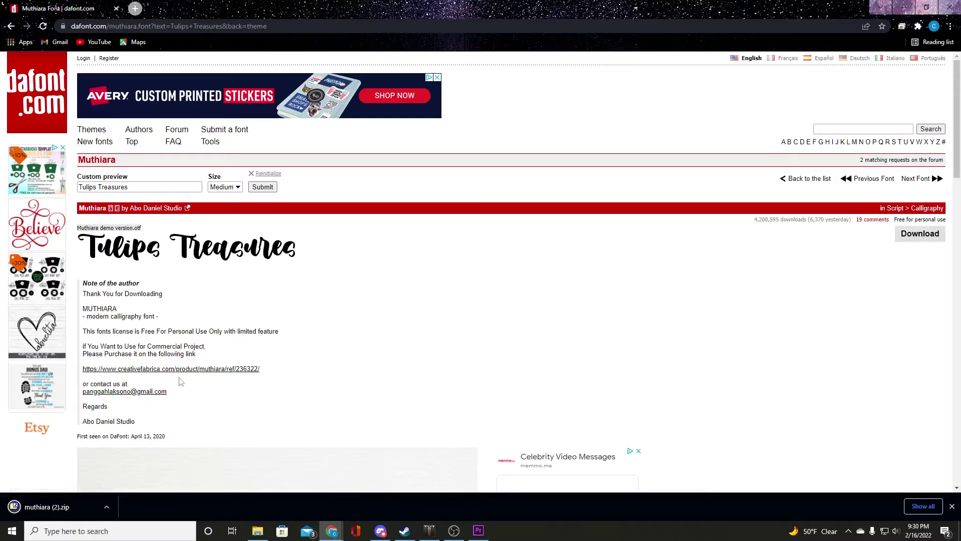
click(38, 507)
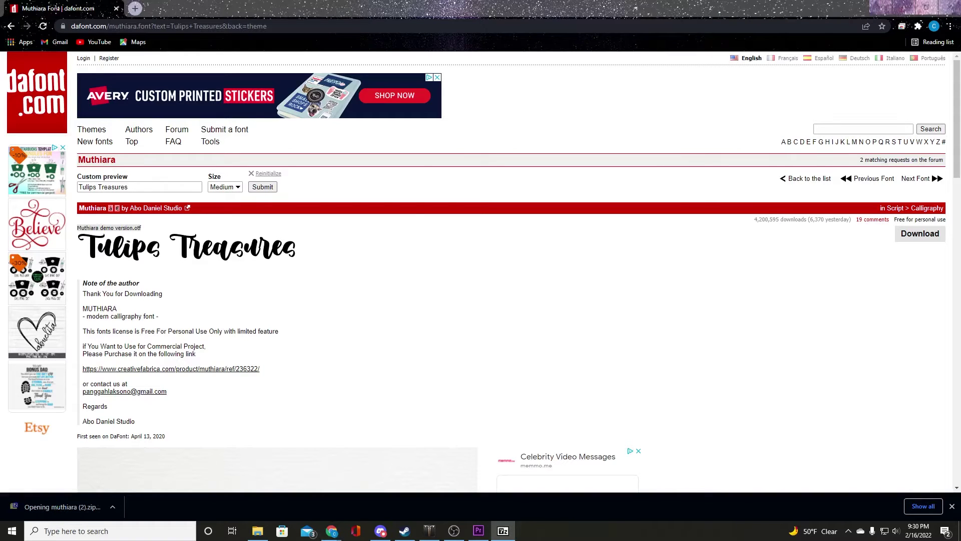
drag(476, 48, 553, 73)
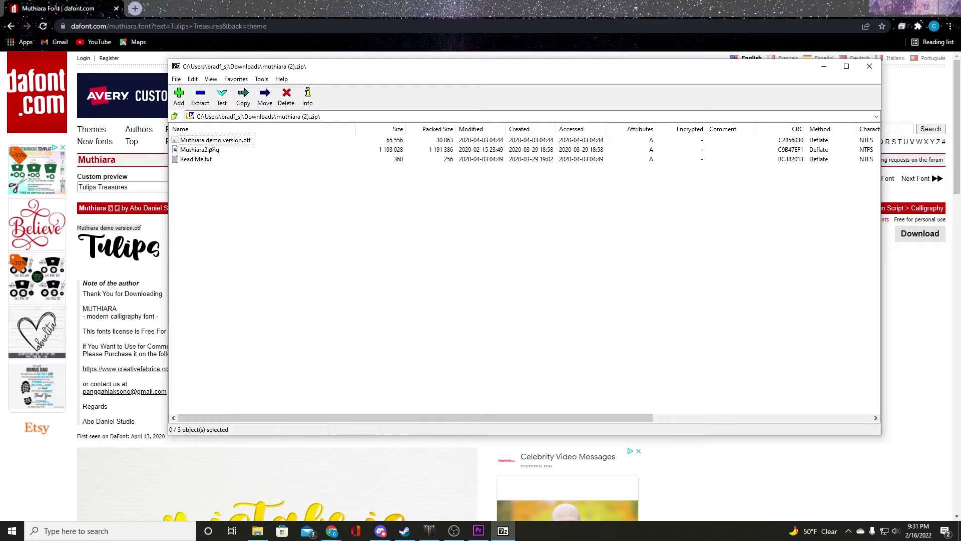
Install "Muthiara demo version.otf" from the archive, replacing the copy already installed.
click(210, 143)
double_click(211, 143)
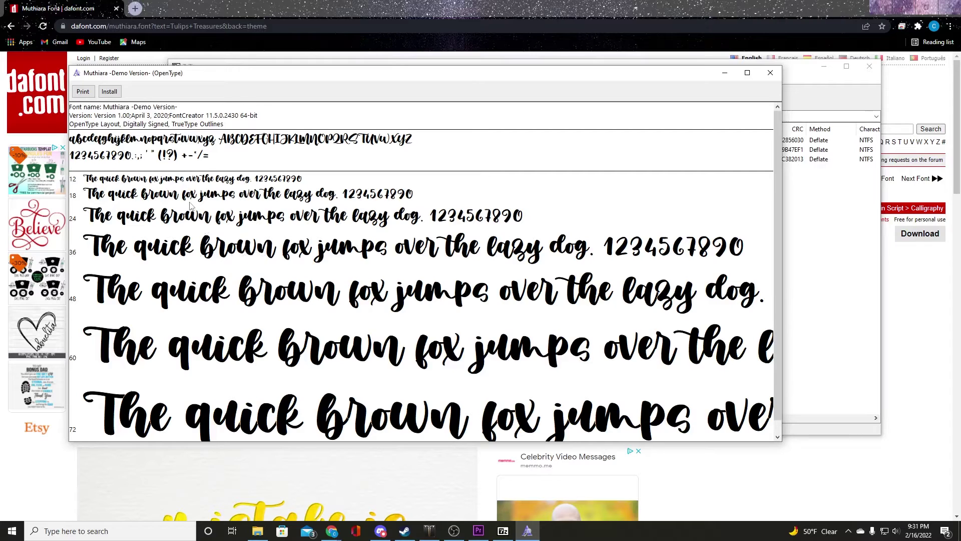
click(110, 92)
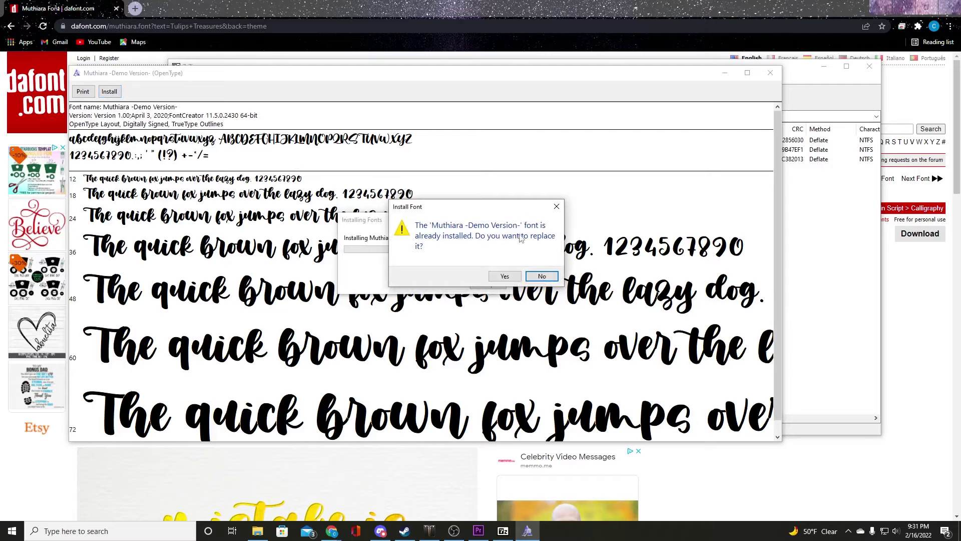
click(505, 277)
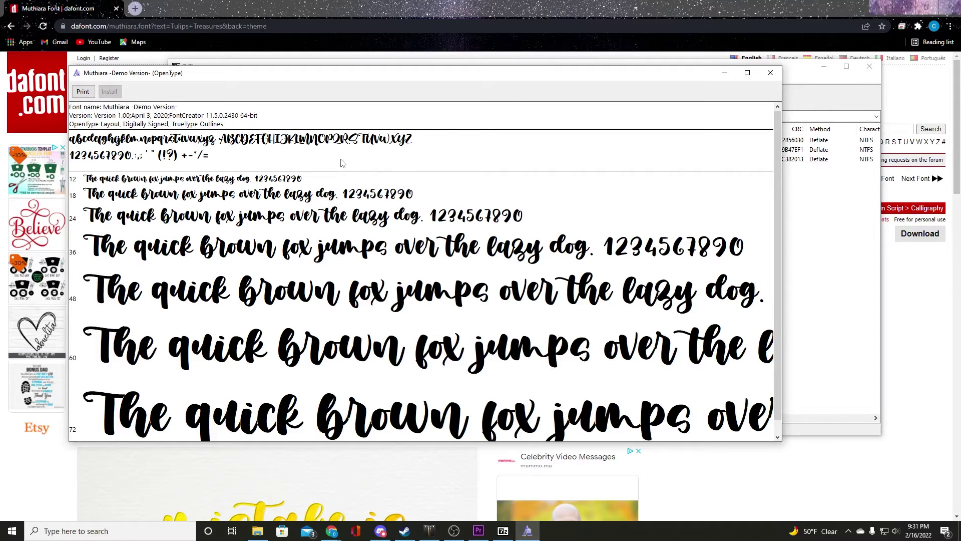
Launch Cricut Design Space and start a new project.
key(super)
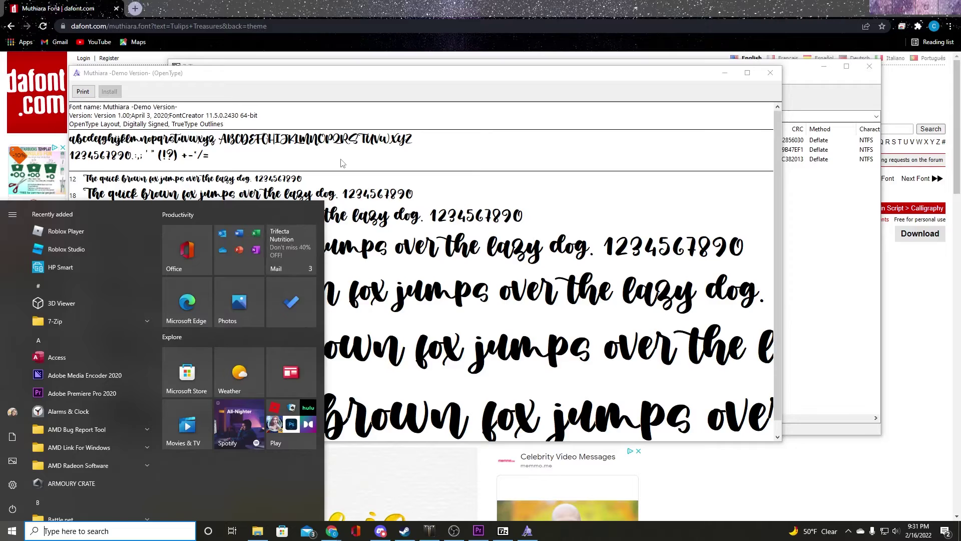
text(cric)
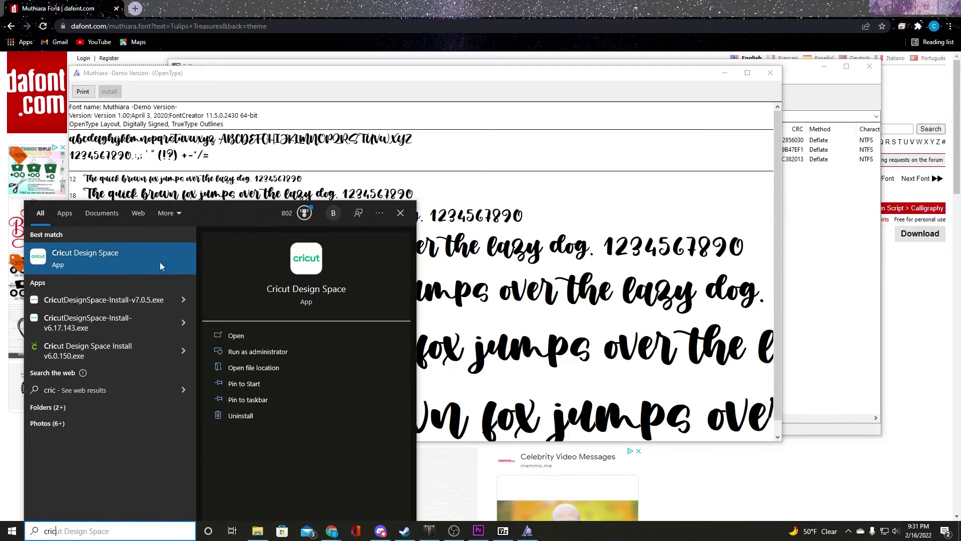
click(97, 256)
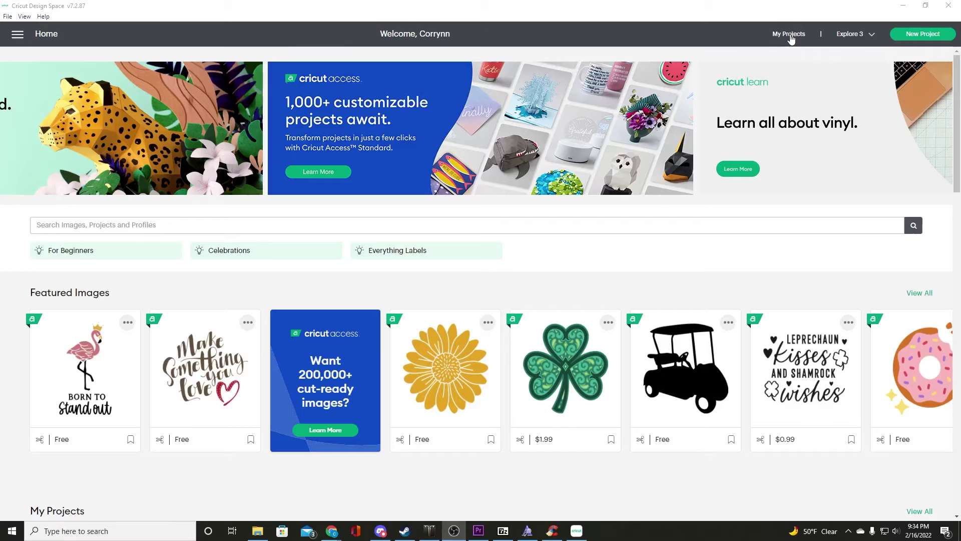
click(920, 36)
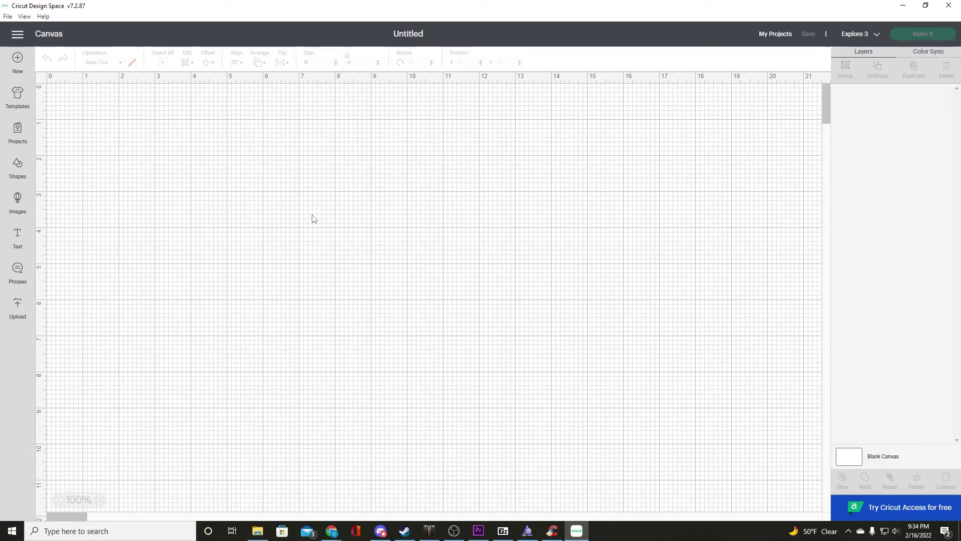
Add the text "Tulip's Treasures" to the canvas and move it to about X 7, Y 2.8 inches.
click(18, 242)
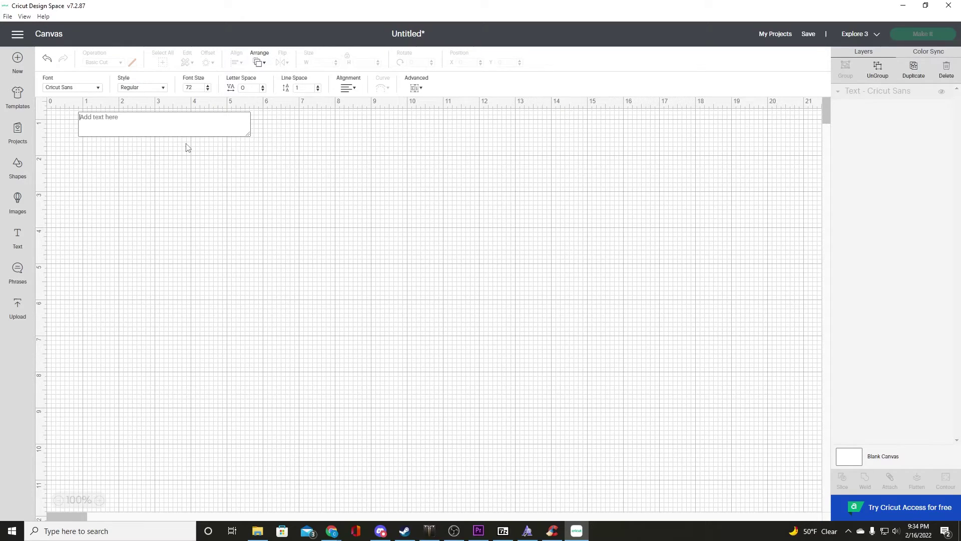
text(Tulip's Treasures)
click(205, 196)
drag(203, 149, 390, 206)
drag(309, 145, 415, 199)
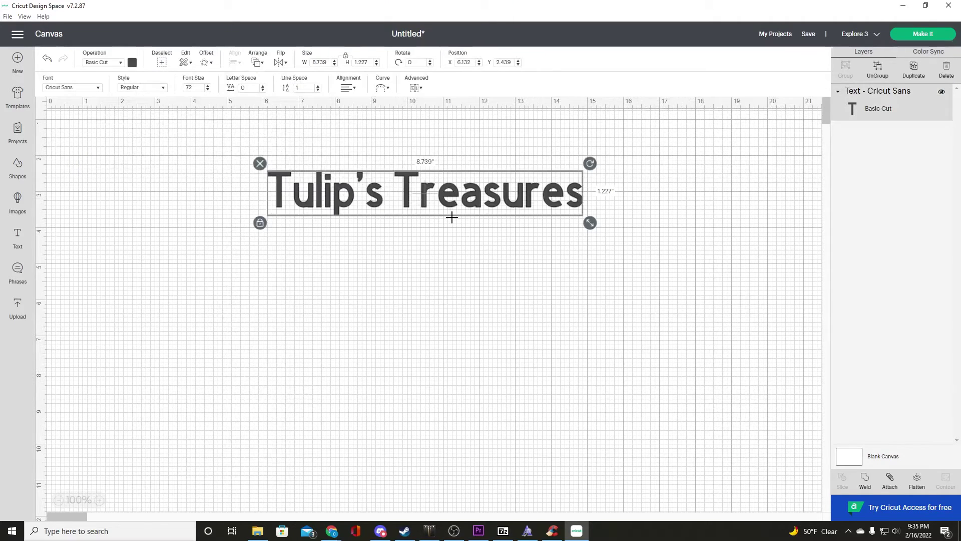
click(425, 275)
click(387, 217)
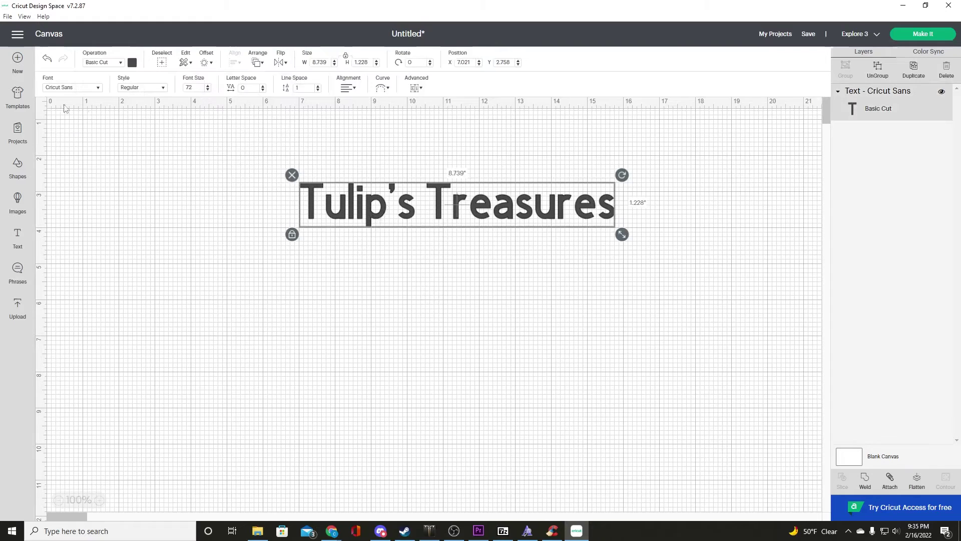
List only system fonts for the selected text, checking the downloaded font's name on its DaFont page in Chrome before returning to Cricut Design Space.
click(96, 89)
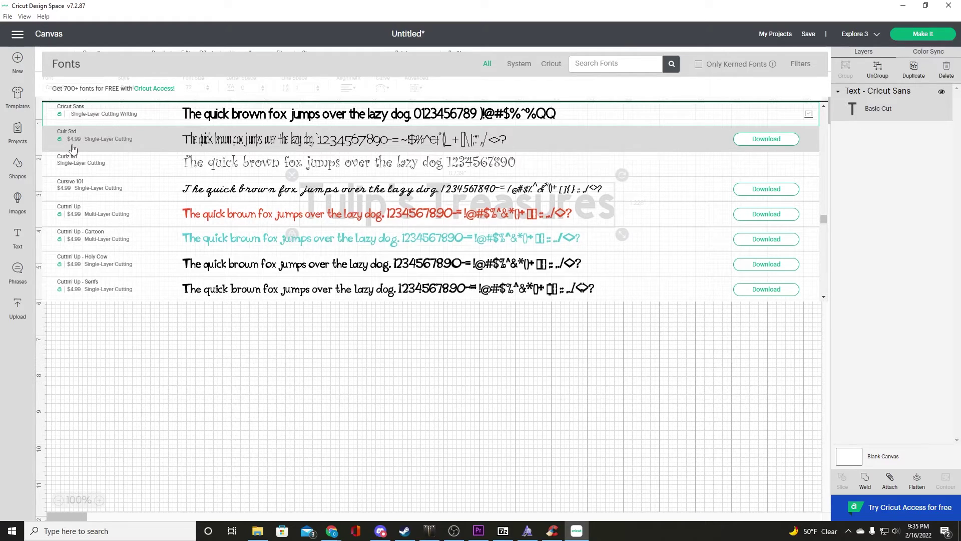
click(523, 66)
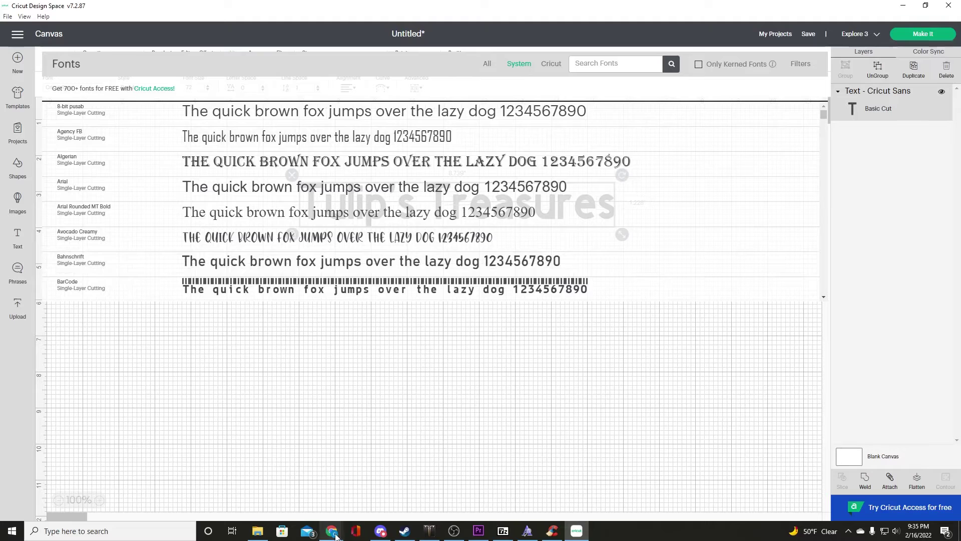
mouse_move(332, 530)
click(301, 461)
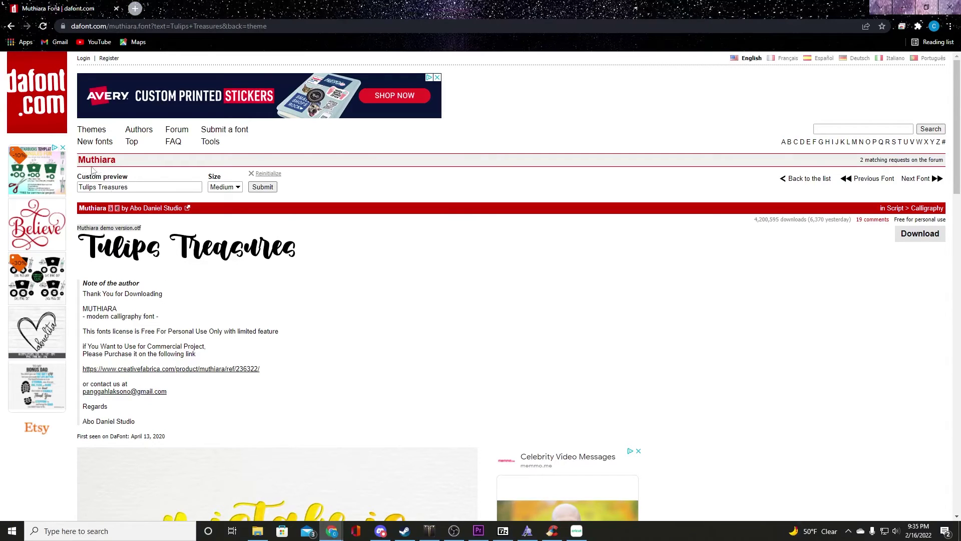
click(576, 532)
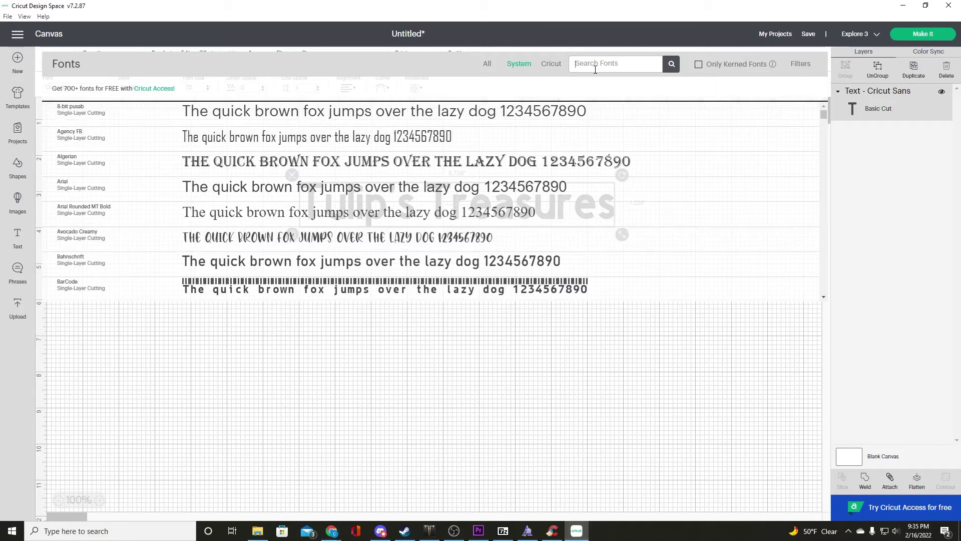
Search the system fonts for "muthi" and apply Muthiara -Demo Version- to the text.
click(595, 70)
text(muthi)
click(672, 66)
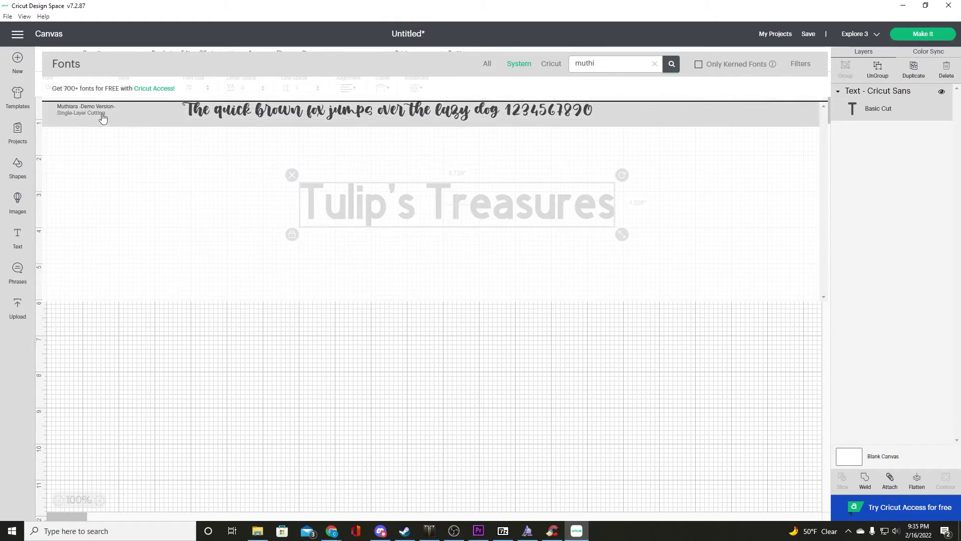
click(280, 117)
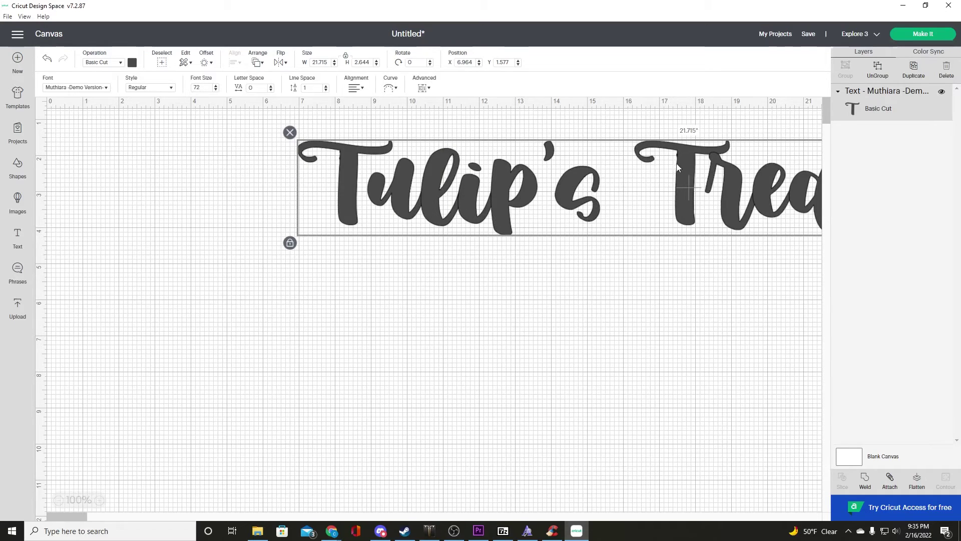
Move the "Tulip's Treasures" text to the canvas's left edge, at about X 0, Y 2.5 inches.
drag(566, 176, 420, 190)
drag(550, 174, 457, 184)
drag(728, 220, 642, 232)
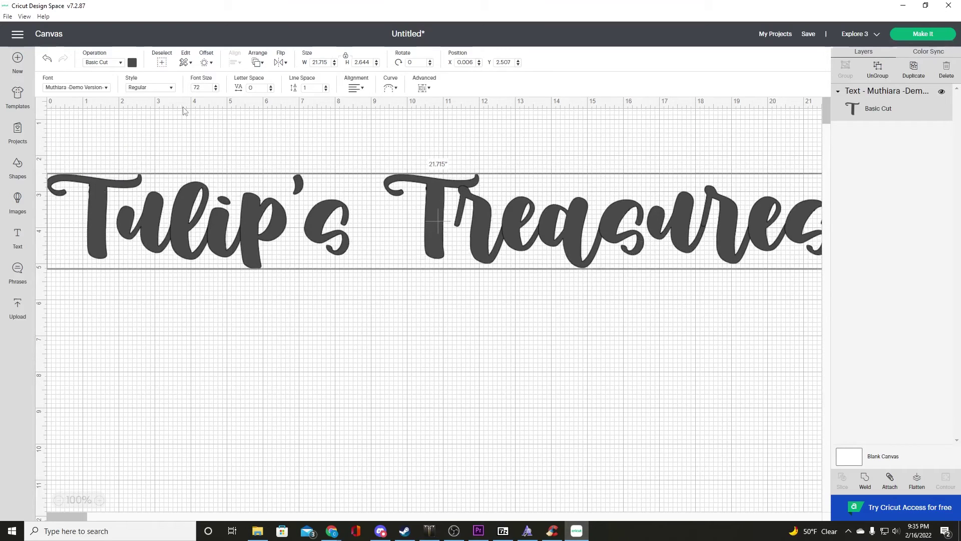
Reduce the font size of the "Tulip's Treasures" text to 61.
click(215, 90)
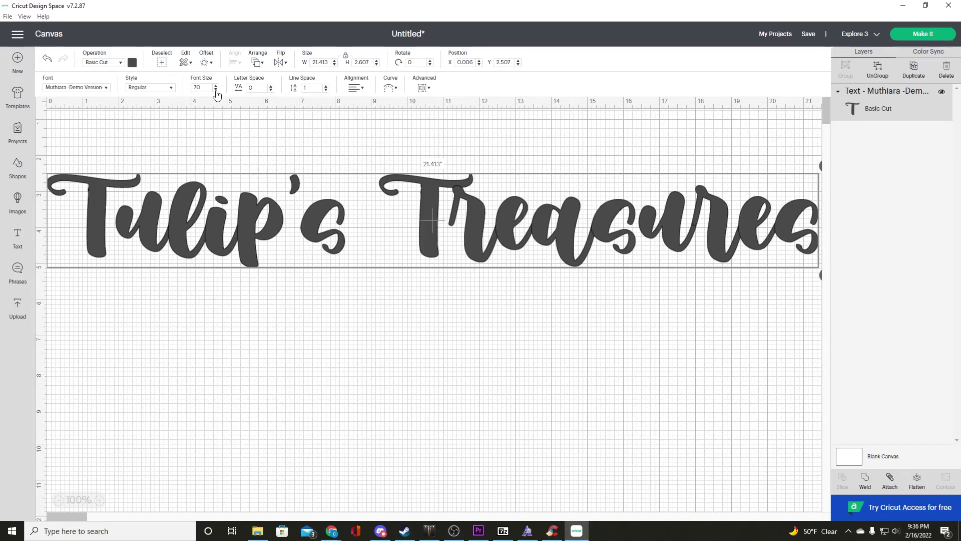
click(216, 90)
click(216, 90)
click(216, 90)
click(216, 89)
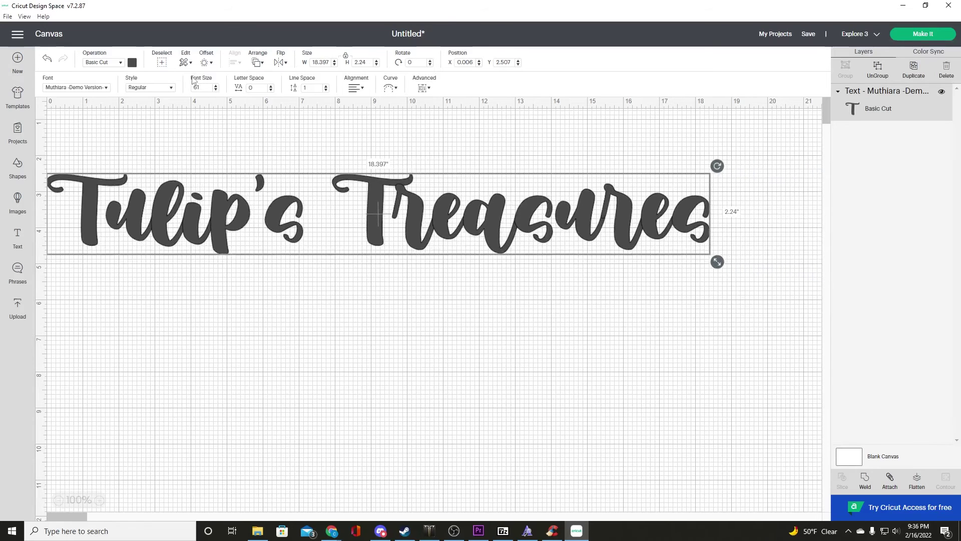
Scale the text down proportionally to about 13.26 inches wide and move it to about X 3.8, Y 2 inches.
drag(717, 261, 465, 243)
drag(389, 202, 526, 185)
click(500, 284)
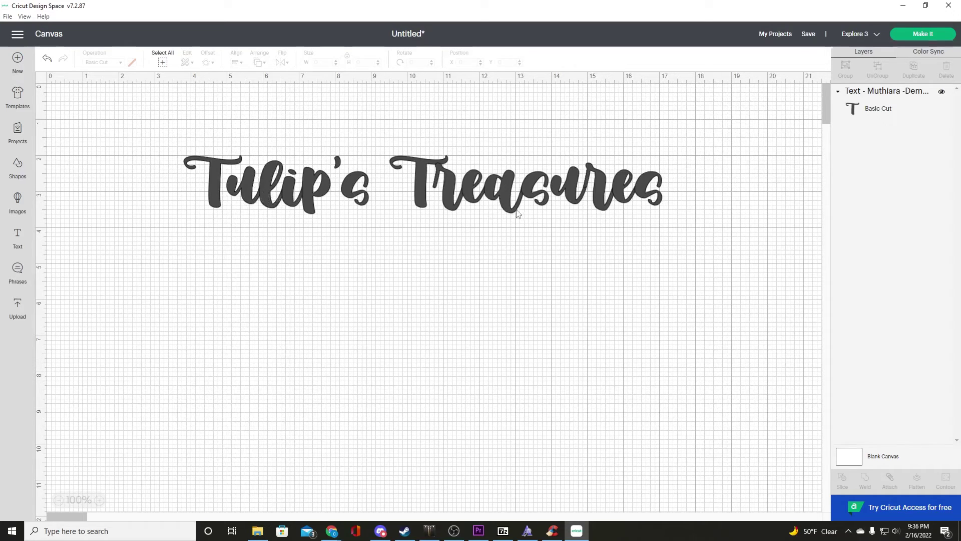
Ungroup the "Tulip's Treasures" text into individual letters.
click(478, 190)
right_click(466, 188)
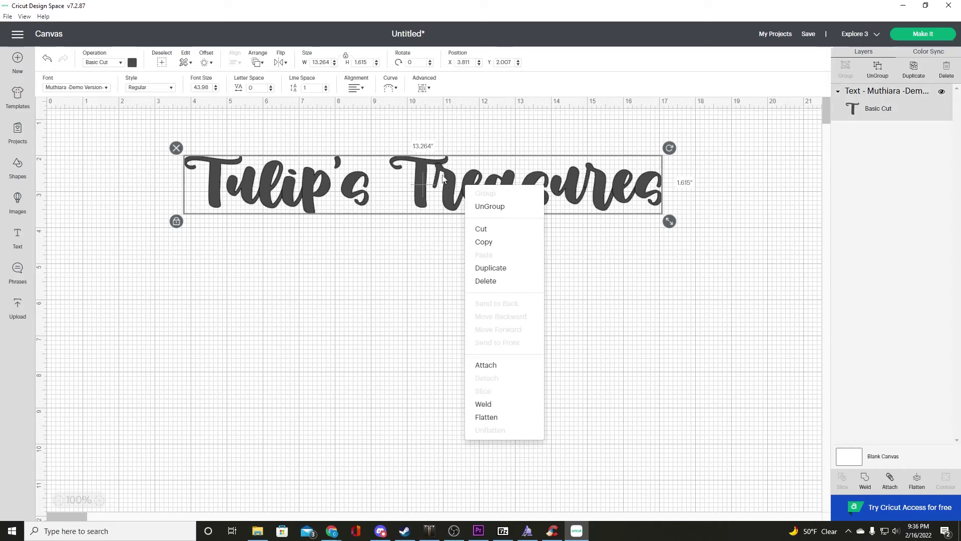
click(404, 257)
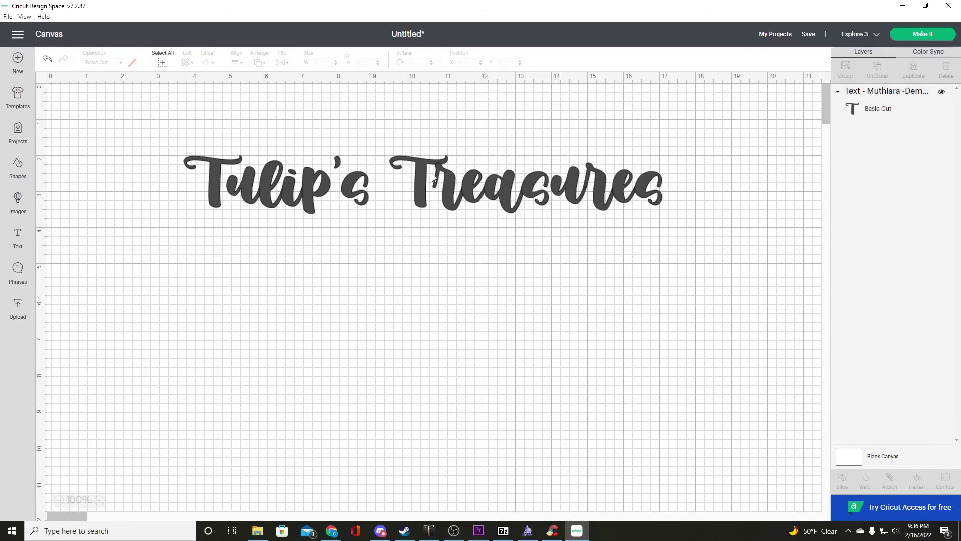
right_click(433, 187)
click(455, 197)
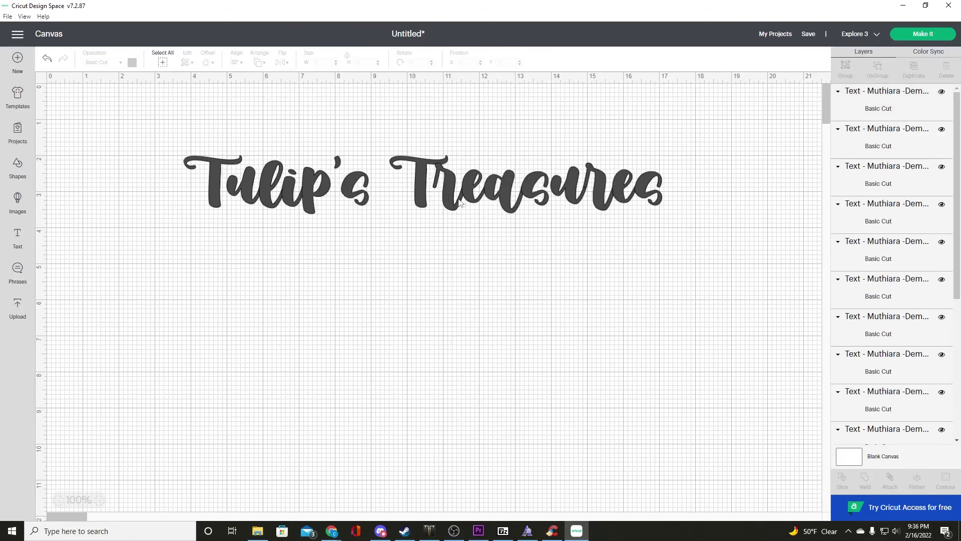
Group the letters "reasures" of the second word without its T and move the group to about X 10.78, Y 2.35 inches.
drag(680, 164, 436, 210)
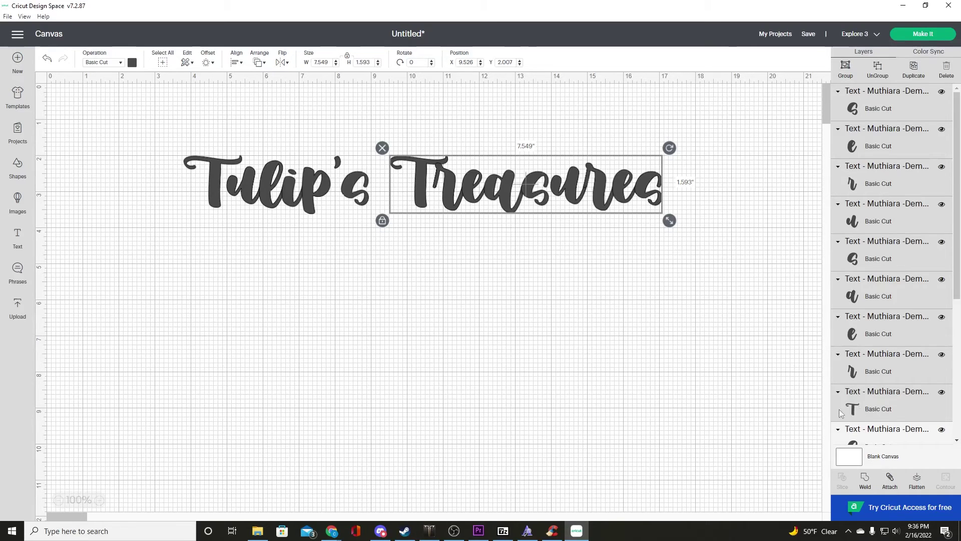
click(634, 354)
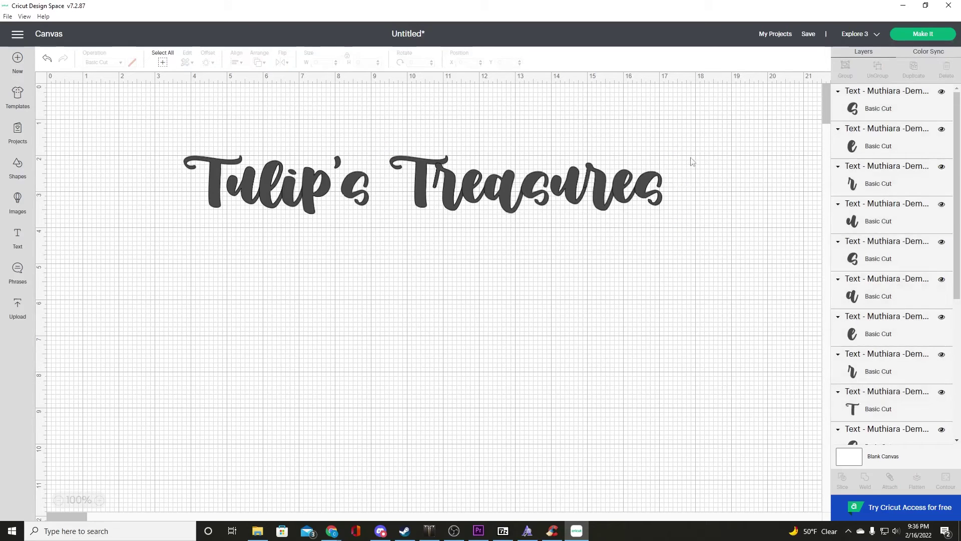
drag(671, 169, 457, 211)
right_click(458, 199)
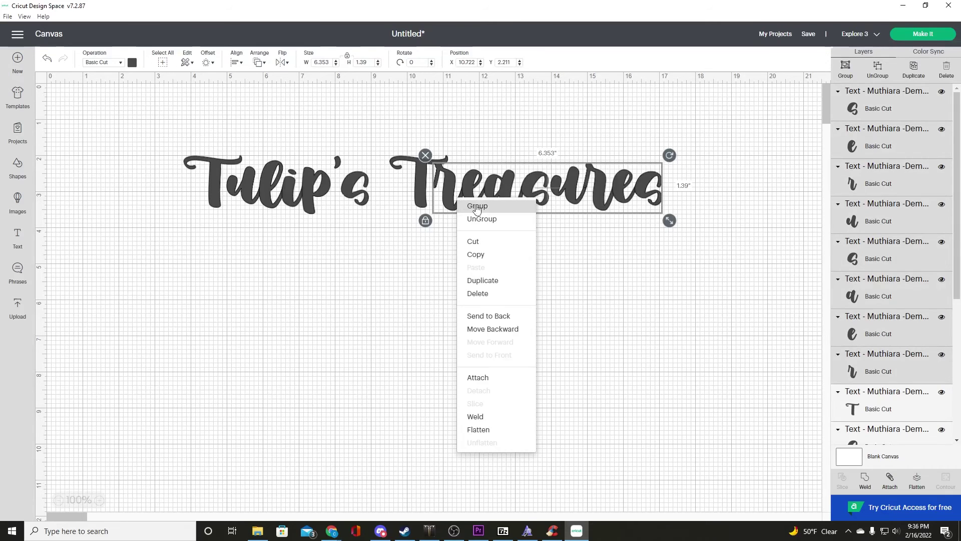
click(471, 204)
drag(479, 198, 512, 194)
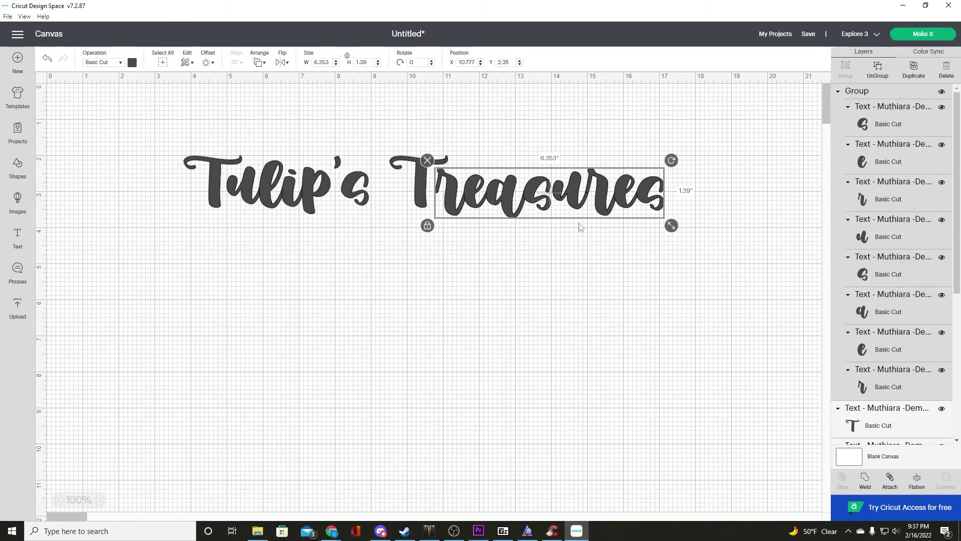
click(567, 261)
Weld all the letters of both words into one shape and move it to about X 3.1, Y 1.3 inches.
drag(691, 141, 203, 212)
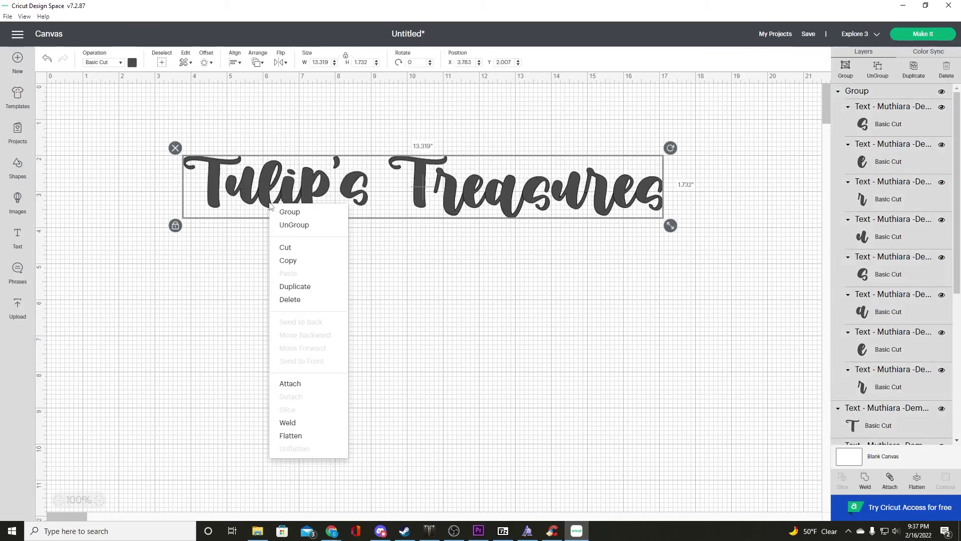
click(299, 424)
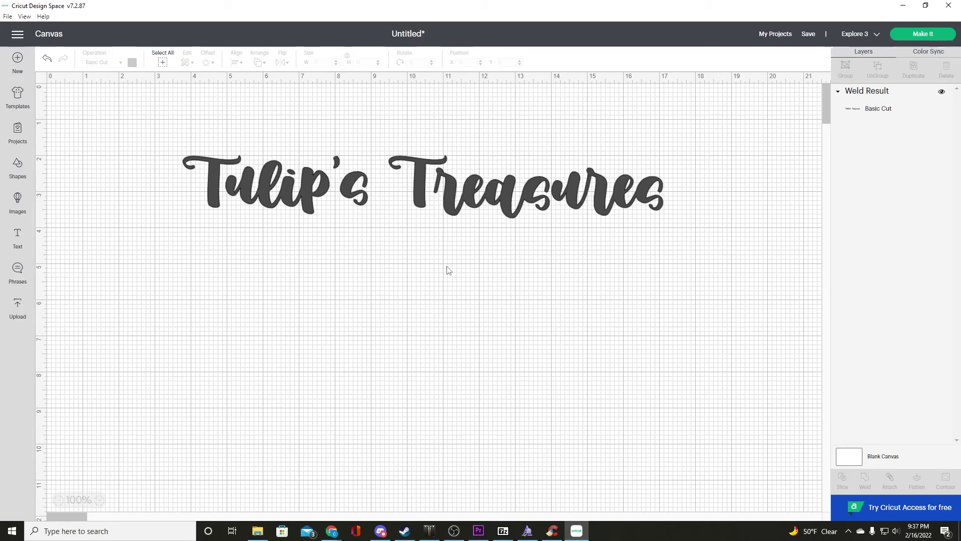
drag(480, 193, 456, 167)
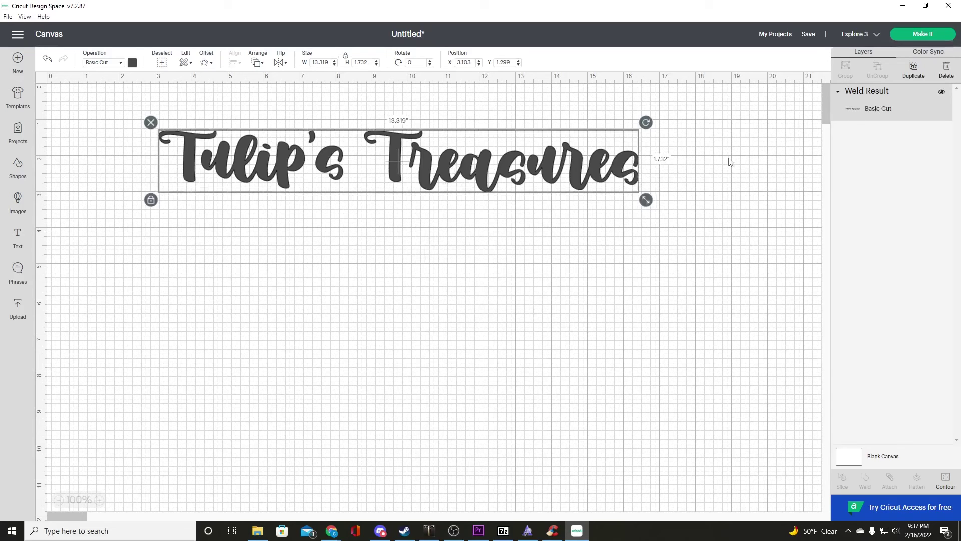
click(506, 225)
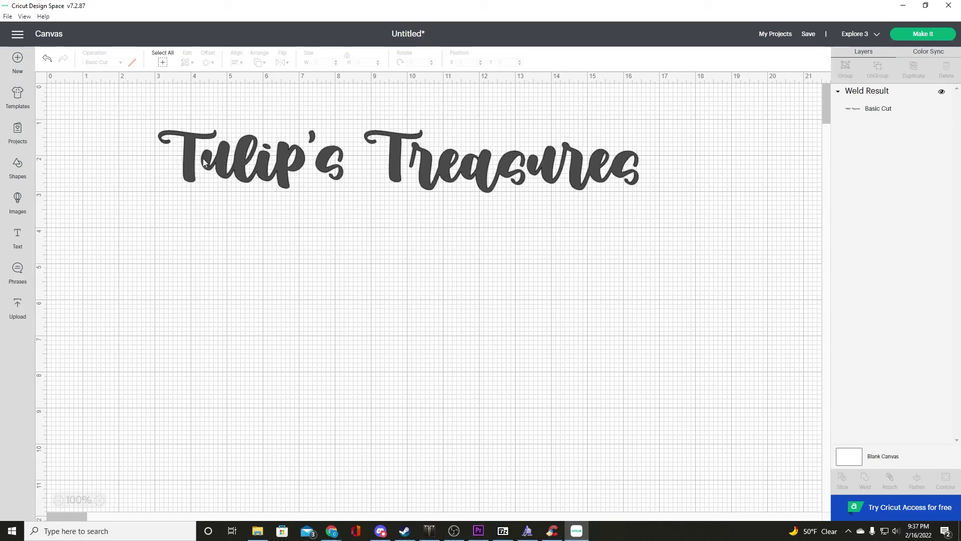
click(278, 165)
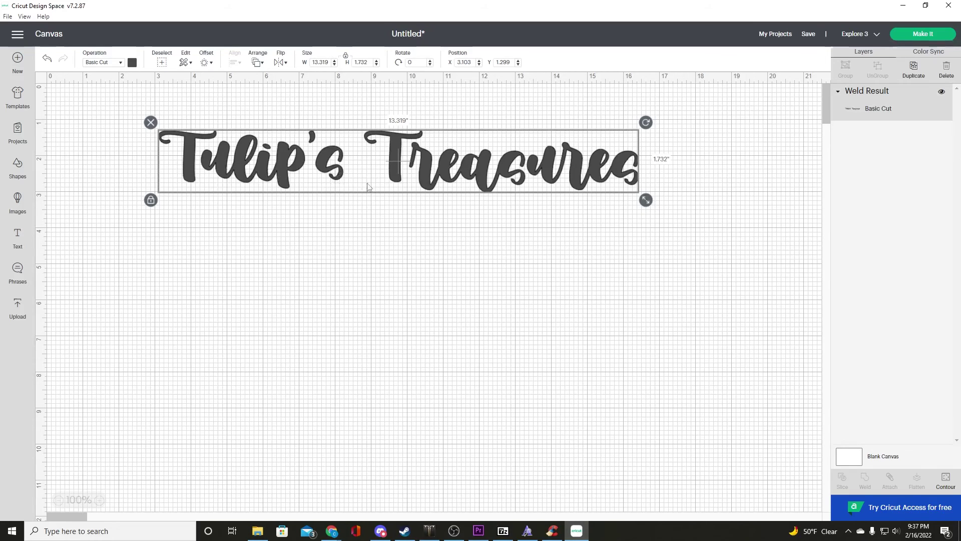
click(364, 248)
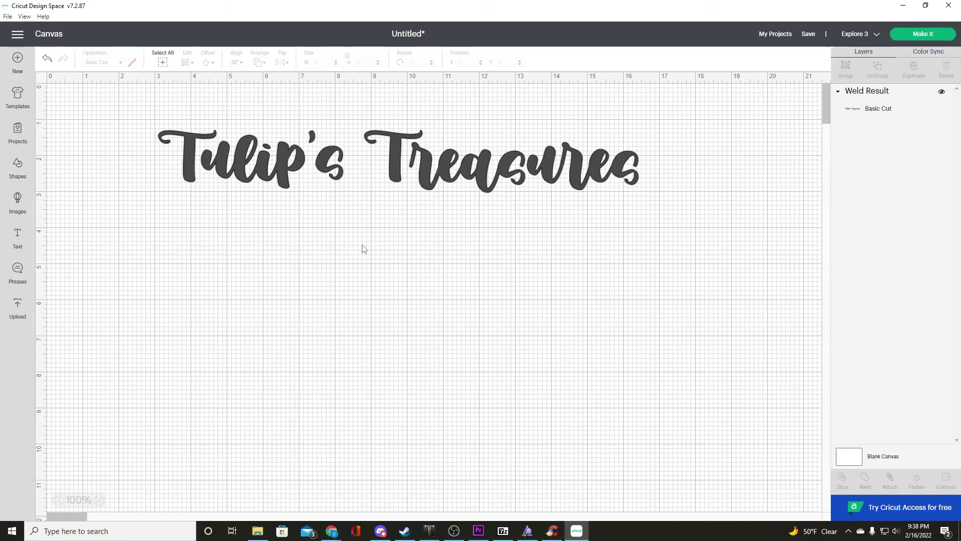